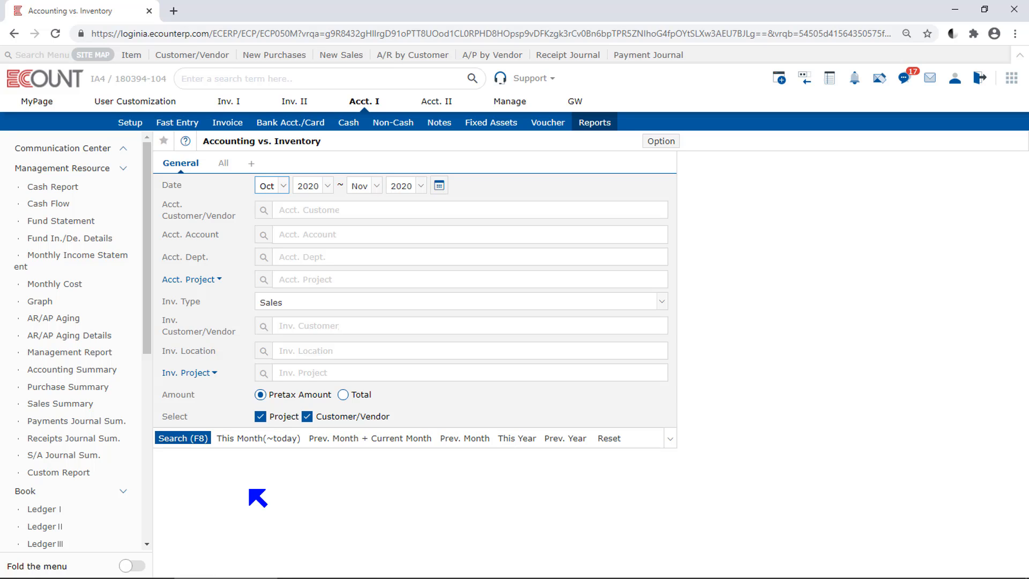
Step: Examine the month range choices and the Inv. Type options in the report's search conditions
left_click(249, 489)
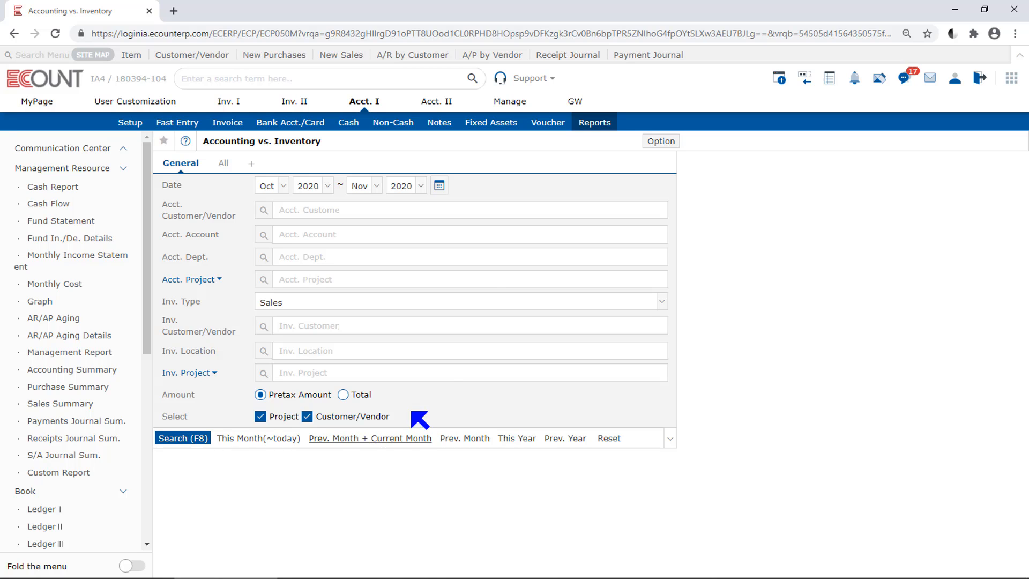
left_click(439, 186)
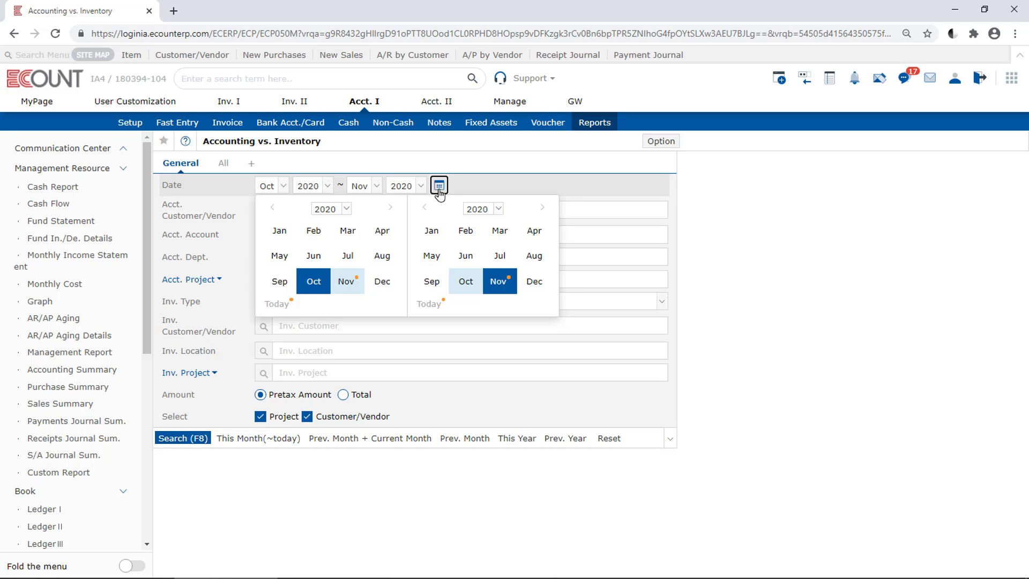
left_click(438, 192)
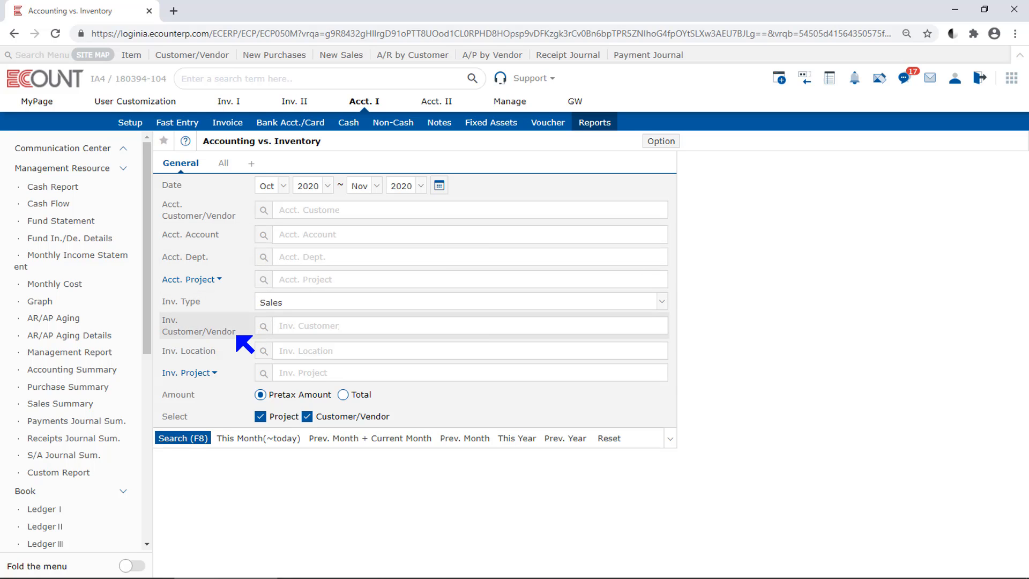
left_click(327, 213)
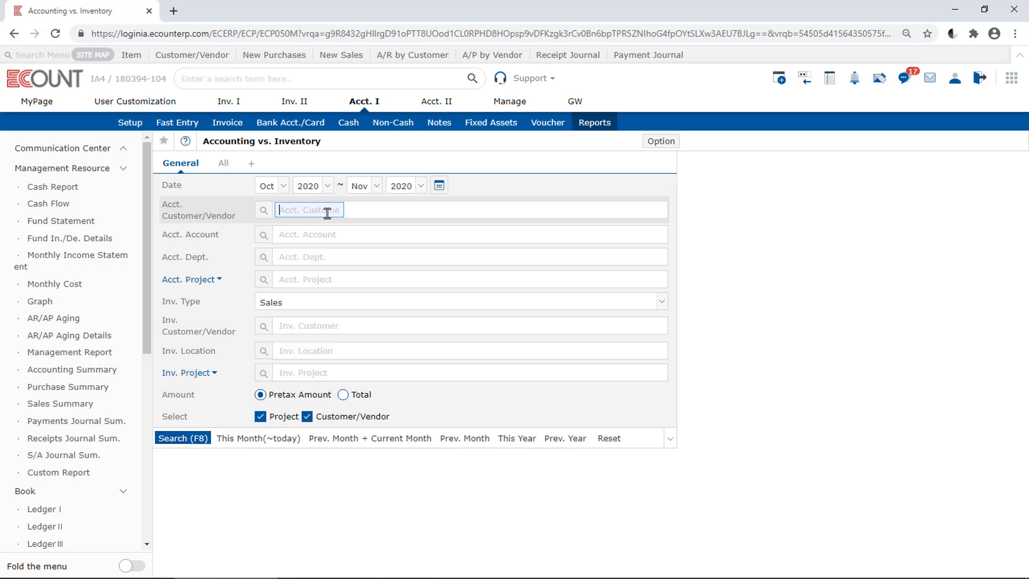
left_click(351, 304)
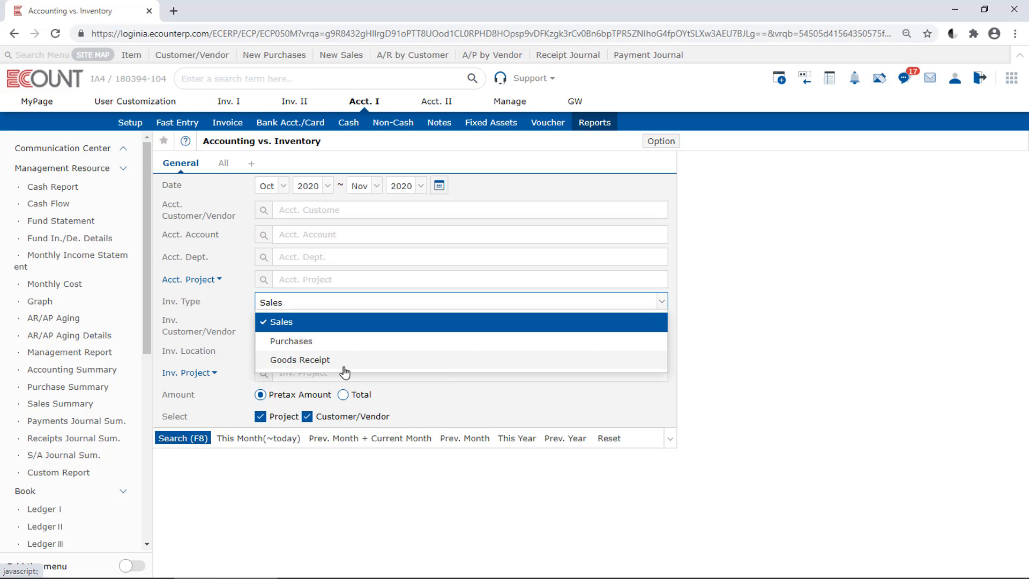
left_click(366, 327)
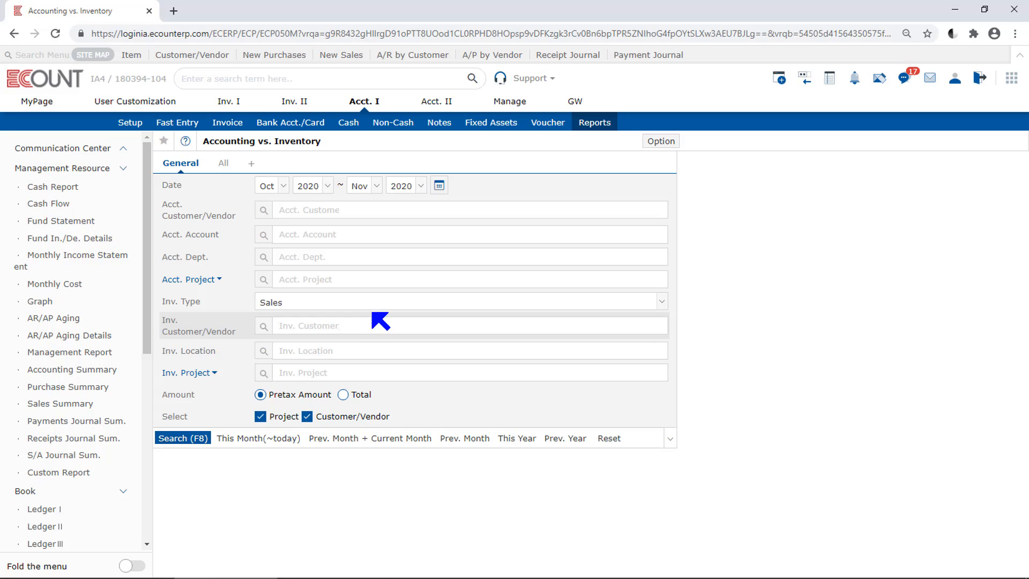
left_click(372, 304)
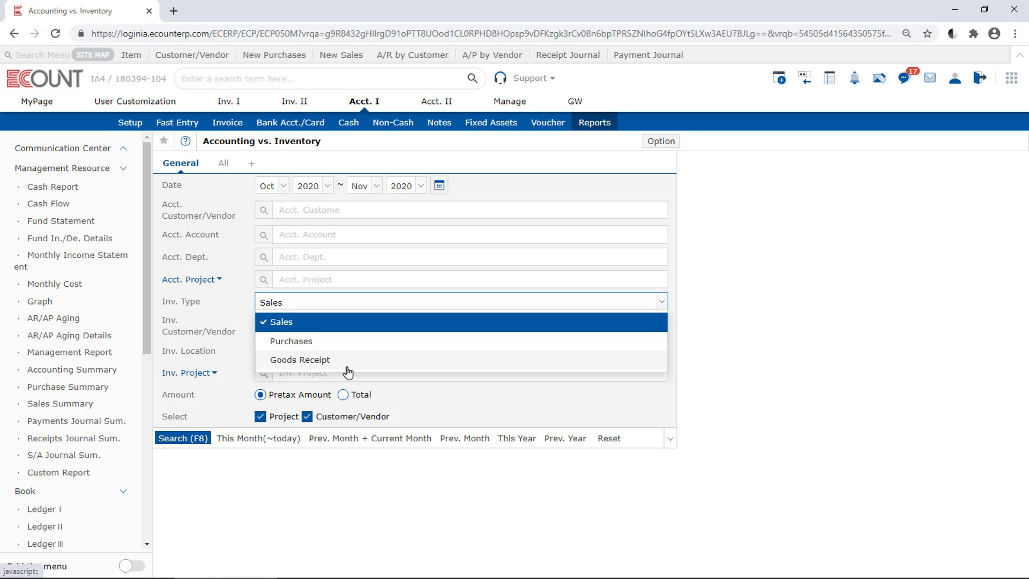
left_click(240, 394)
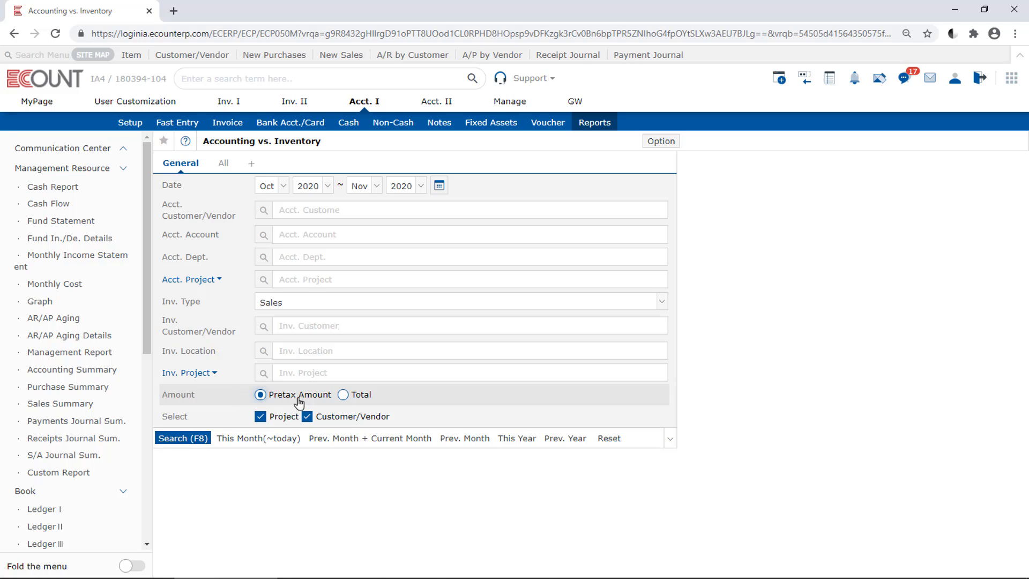
Step: Set the amount basis to Total and the inventory type to Sales
left_click(359, 400)
left_click(343, 305)
left_click(347, 328)
Step: Filter the accounting side by customer Cong Cafe and account 1089, Accounts Receivable
left_click(304, 213)
type("cong")
key("Return")
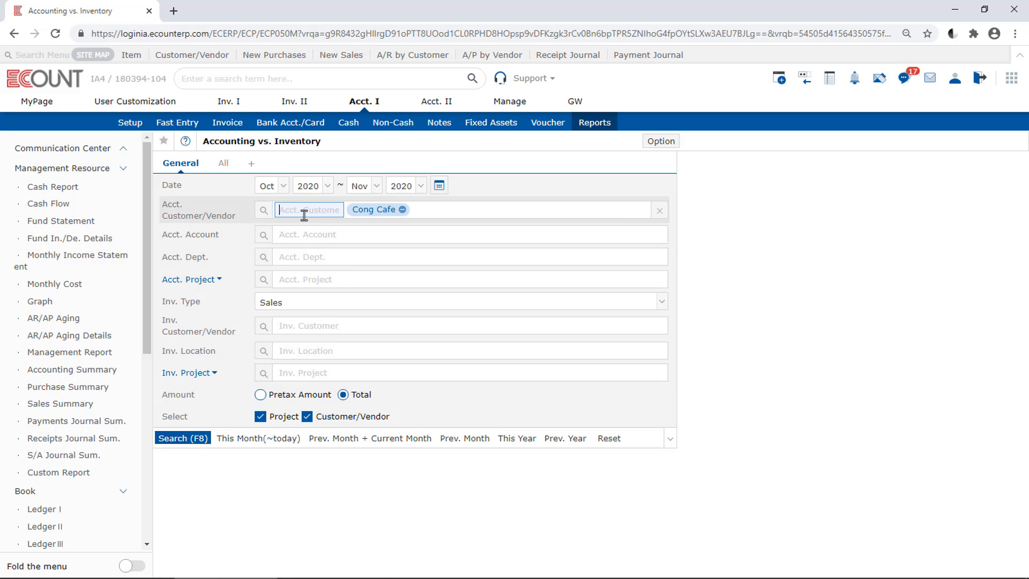
left_click(297, 233)
type("1089")
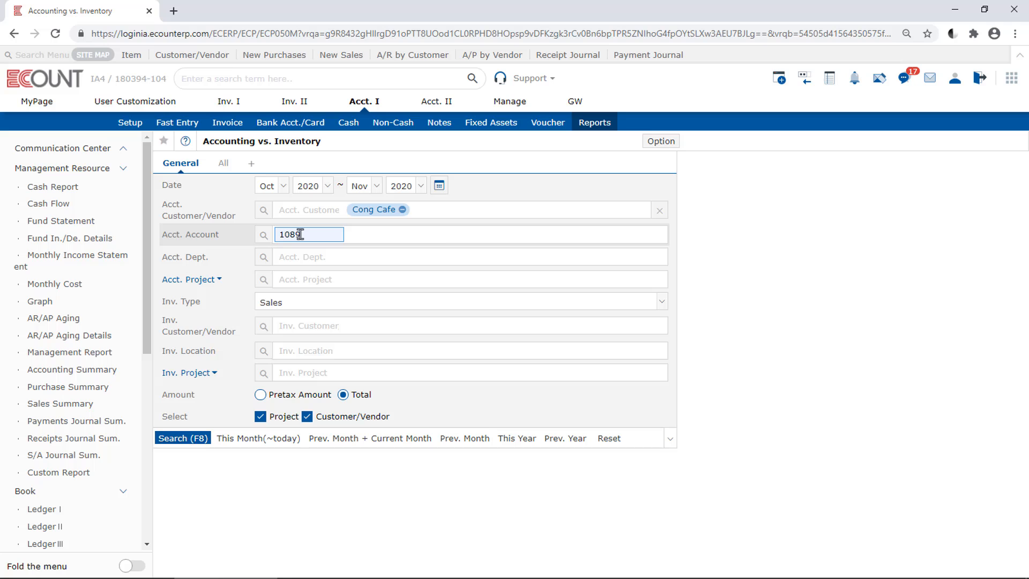
key("Return")
Step: Filter the inventory side by customer Cong Cafe and run the report
left_click(317, 322)
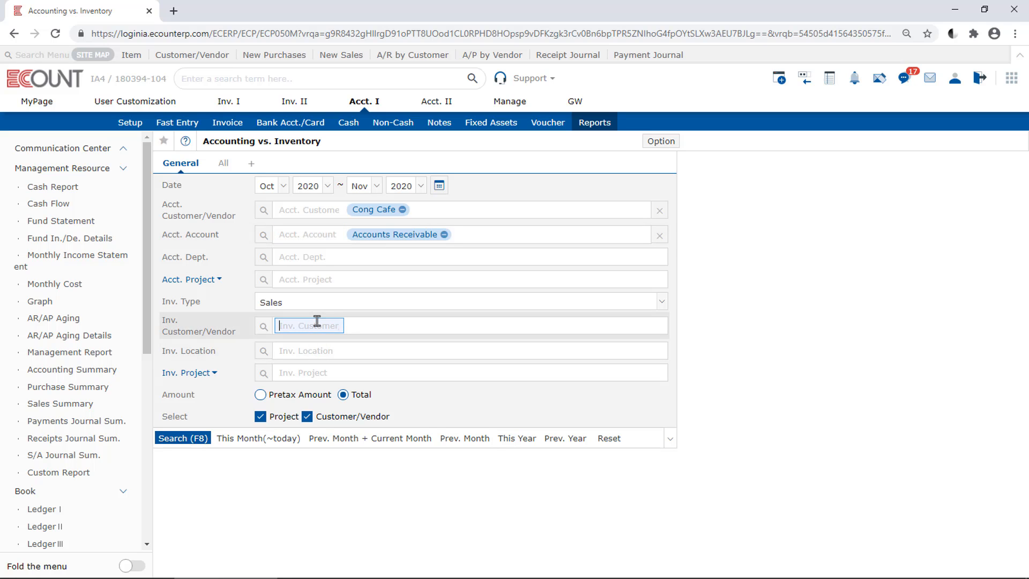
type("cong")
key("Return")
key("F8")
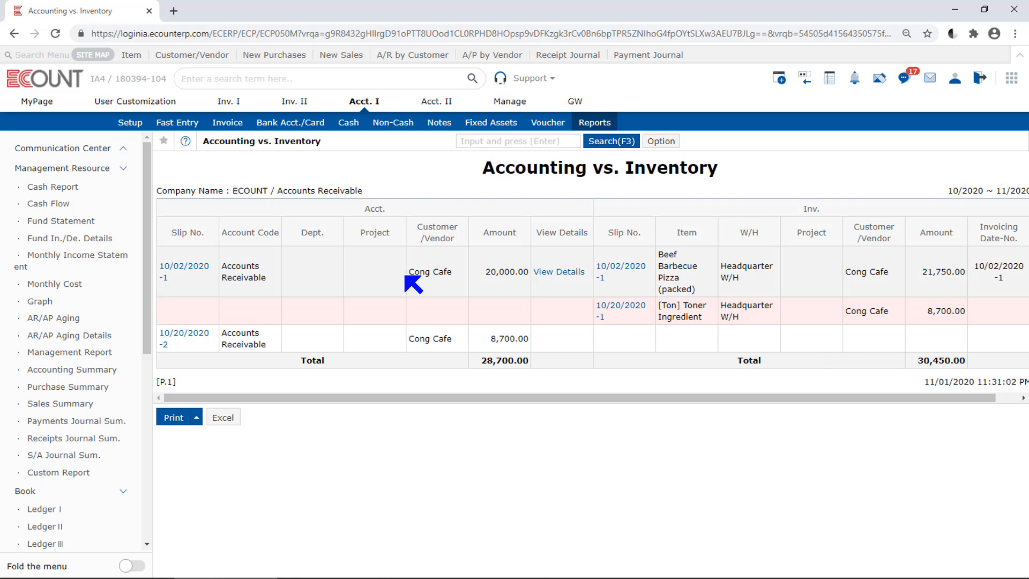
Step: Compare the accounting and inventory amounts of the linked 10/02/2020 slips and of the unlinked 10/20/2020 slips
left_click_drag(483, 271, 533, 274)
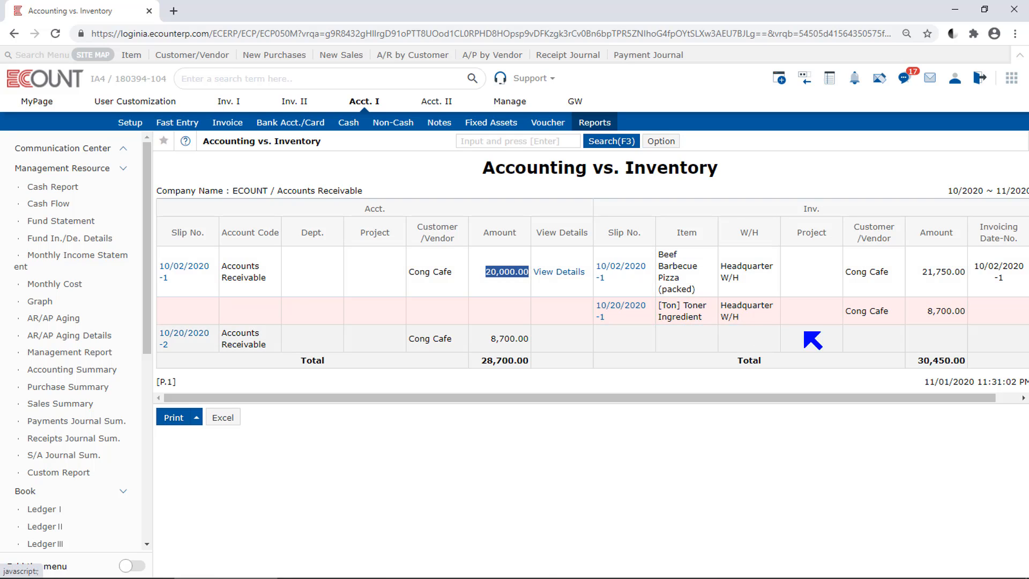
left_click_drag(917, 271, 974, 275)
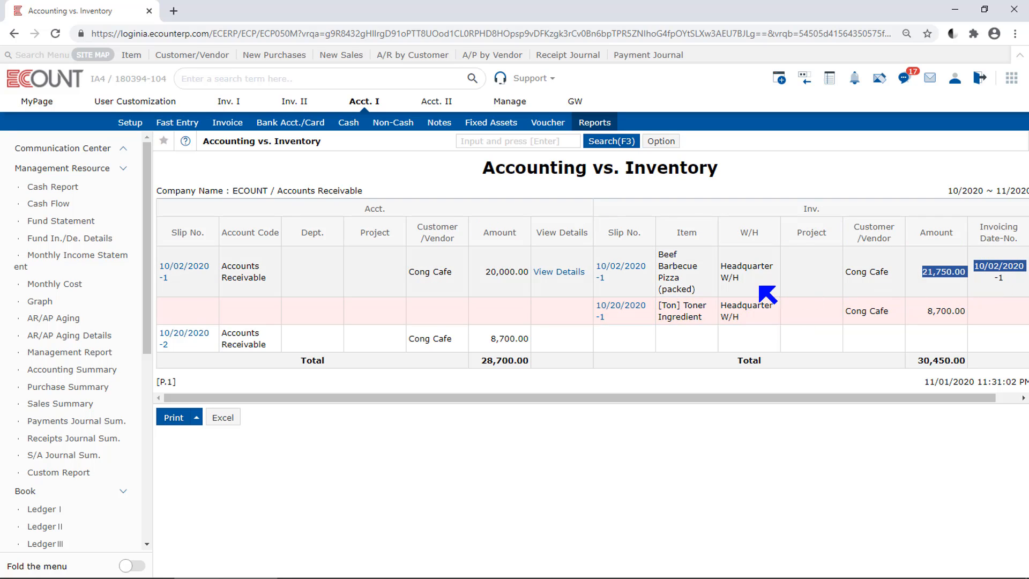
left_click(525, 293)
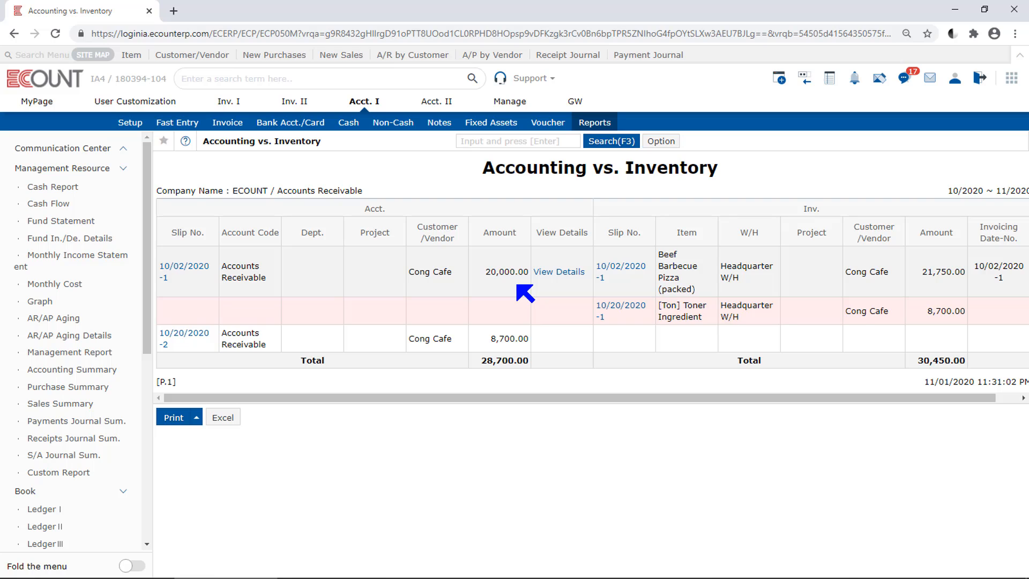
left_click_drag(485, 273, 528, 272)
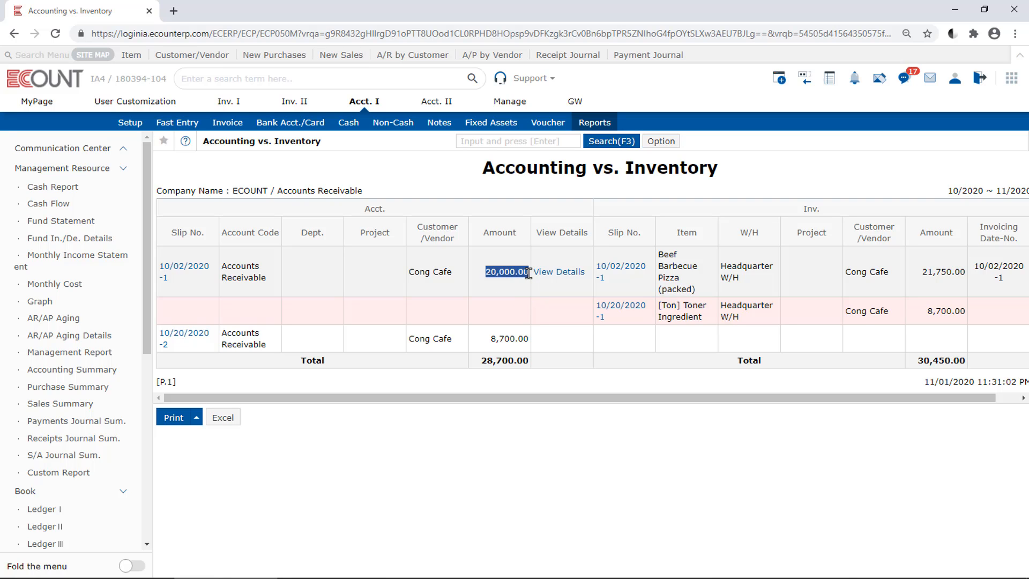
left_click_drag(919, 272, 983, 274)
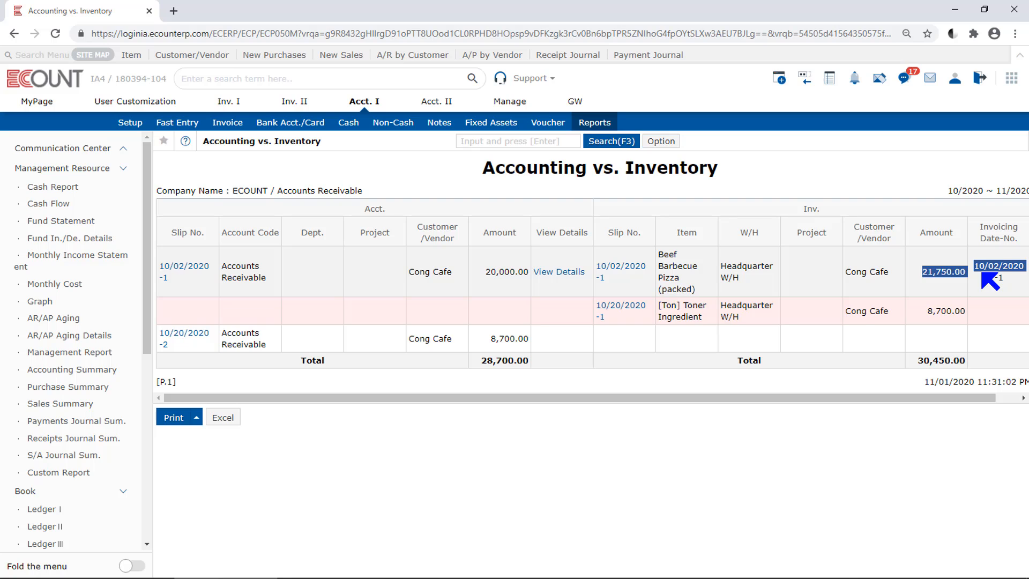
left_click(820, 317)
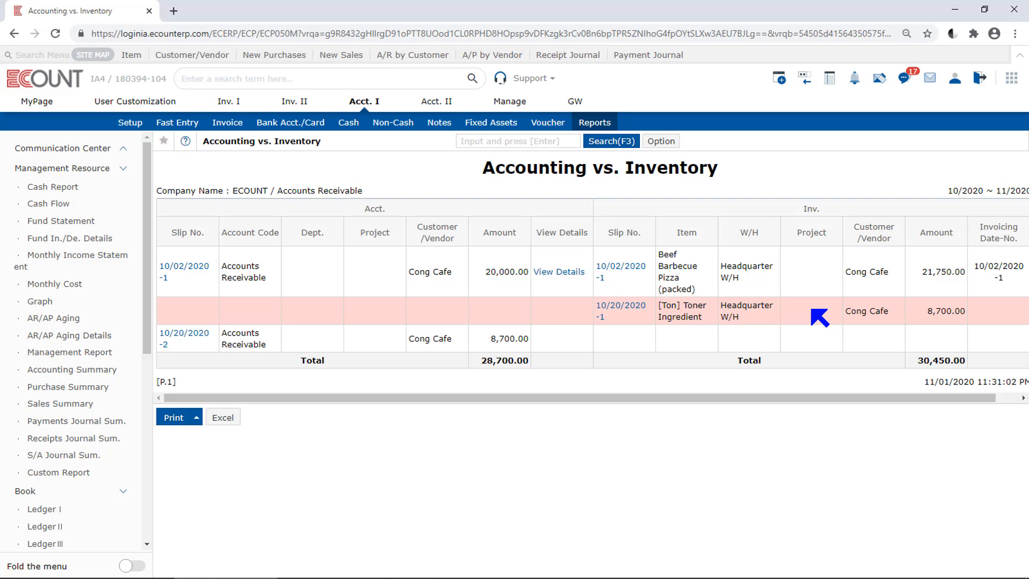
left_click_drag(918, 315, 976, 315)
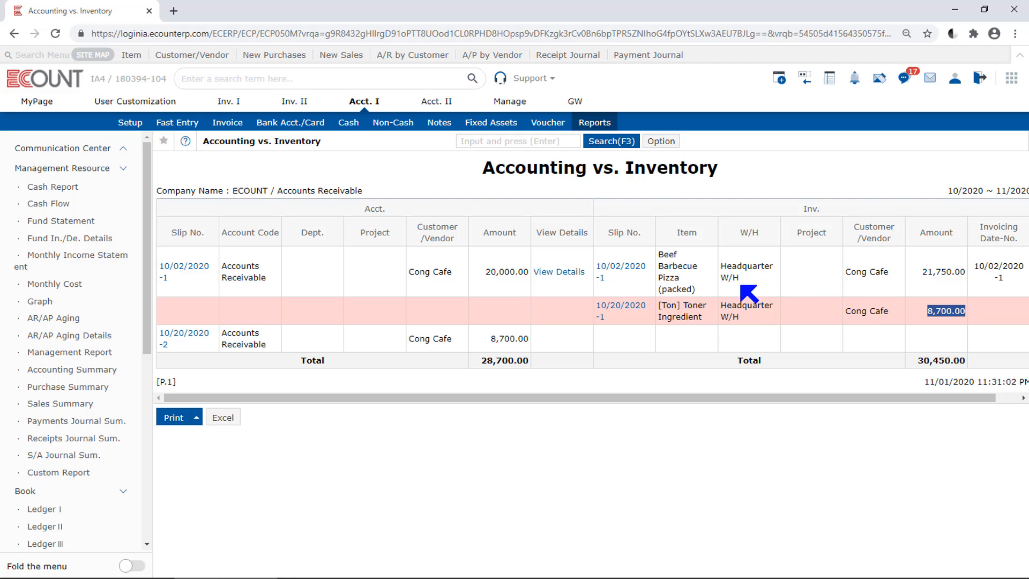
left_click(368, 336)
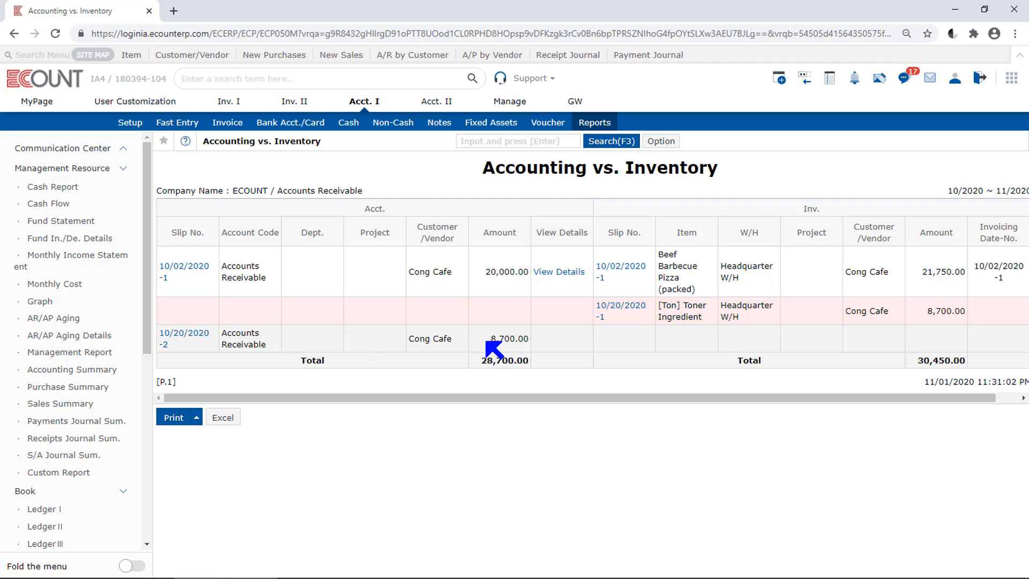
left_click_drag(487, 345, 551, 345)
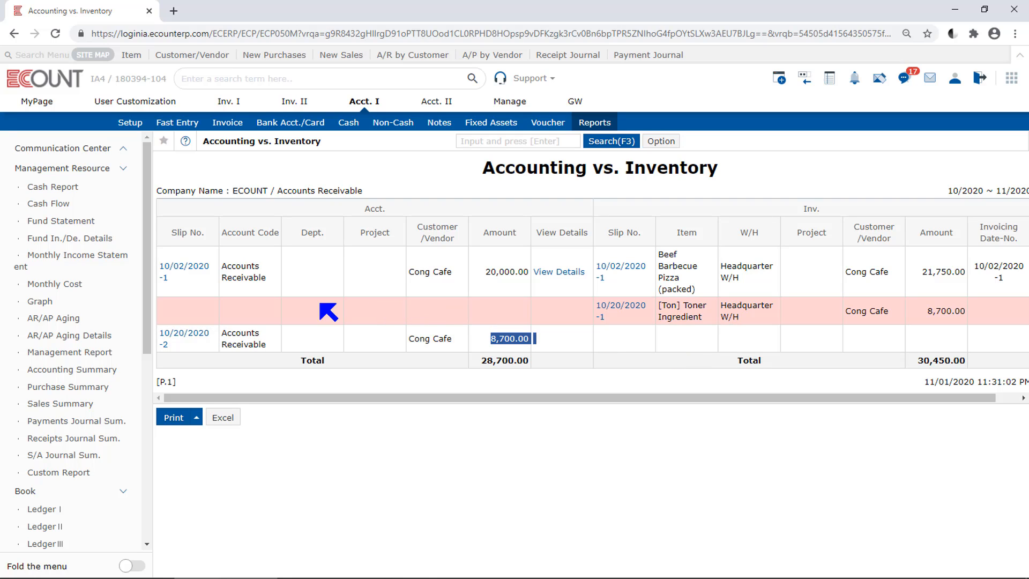
Step: Open accounting slip 10/20/2020-2 and bring up the uninvoiced inventory slips for linking
left_click(199, 336)
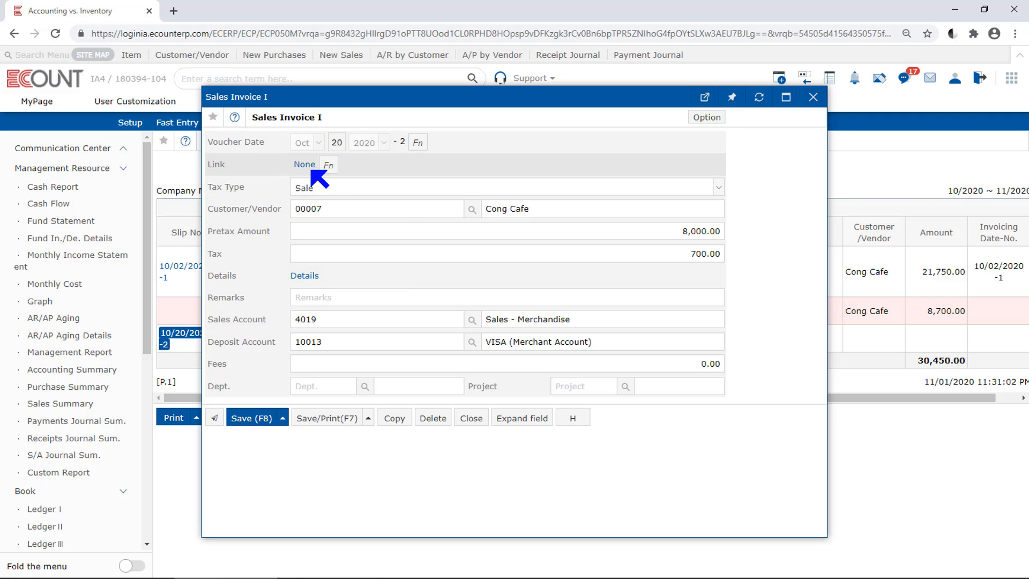
left_click(327, 166)
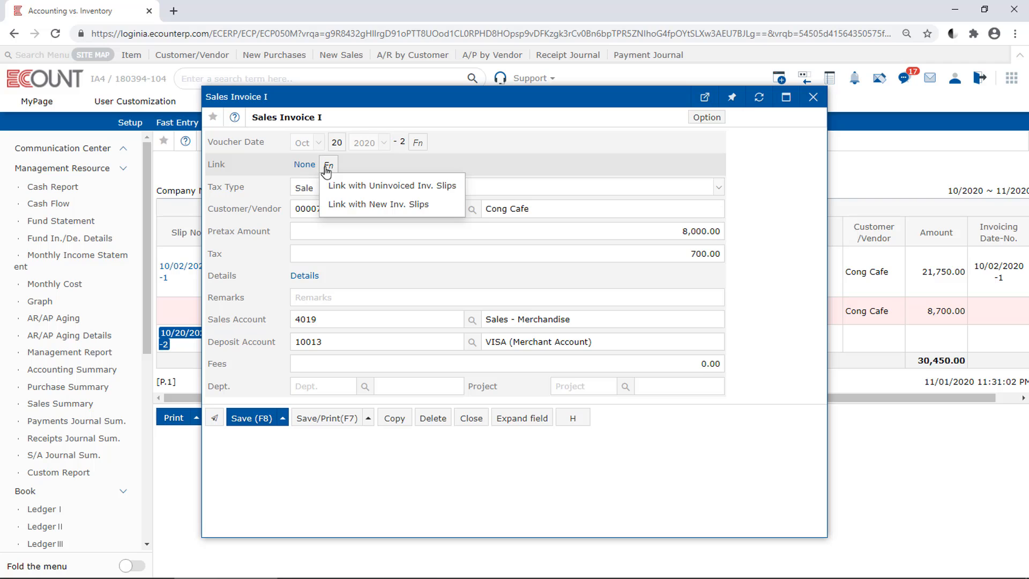
left_click(461, 194)
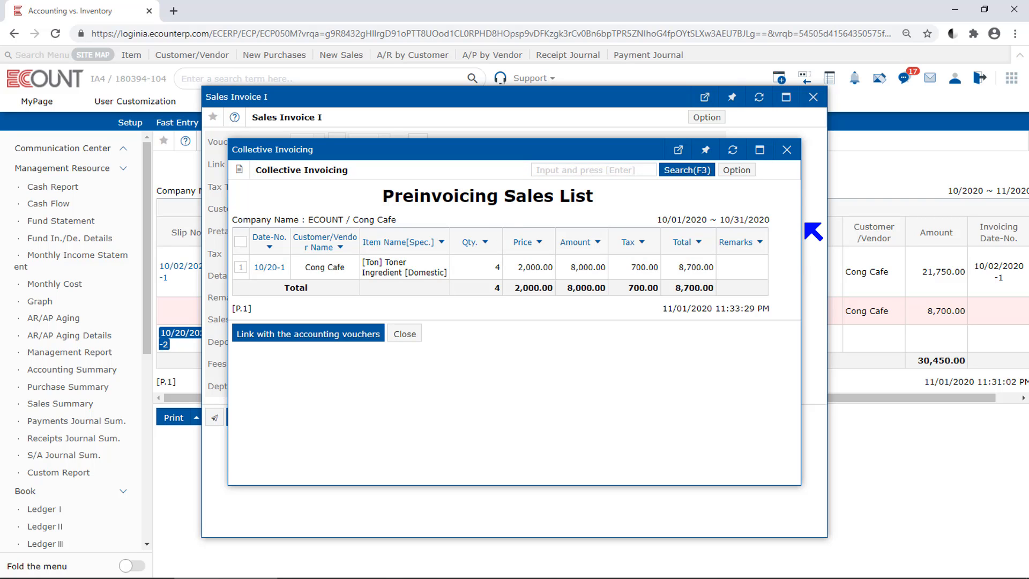
Step: Check the search period of the preinvoicing sales list and rerun its search for 10/01/2020 to 10/31/2020
left_click_drag(778, 219, 650, 217)
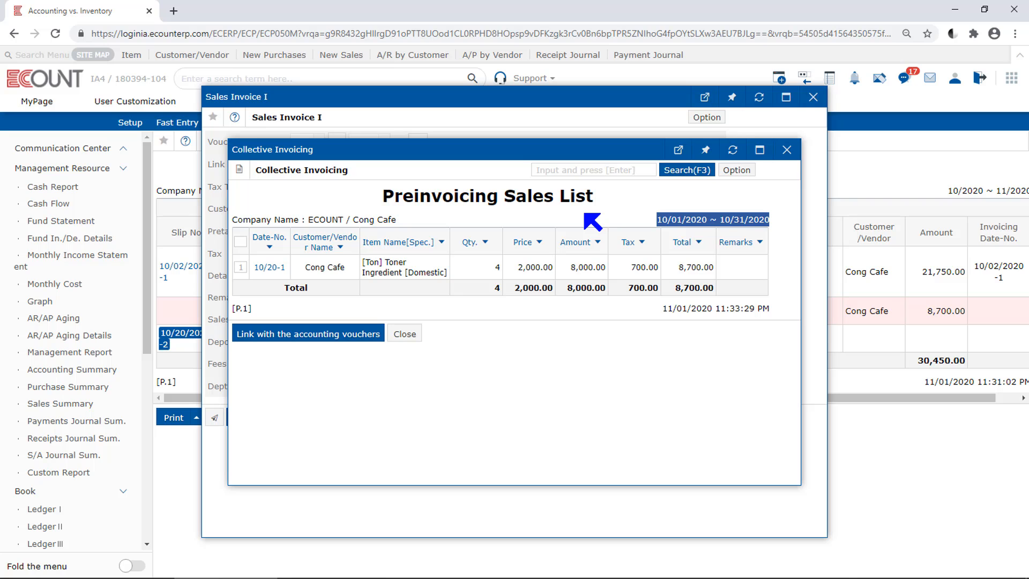
left_click(686, 171)
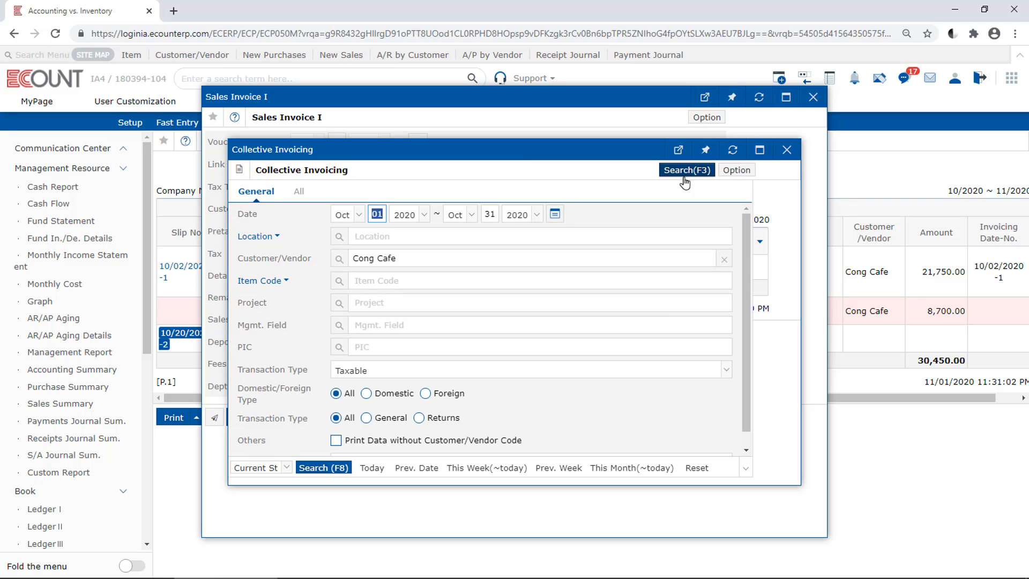
left_click(556, 213)
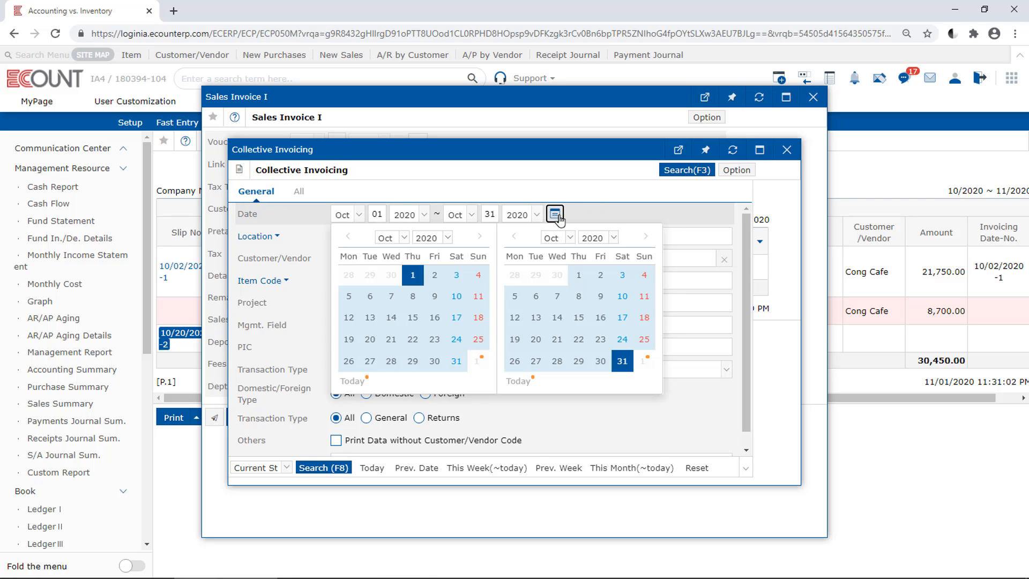
left_click(555, 214)
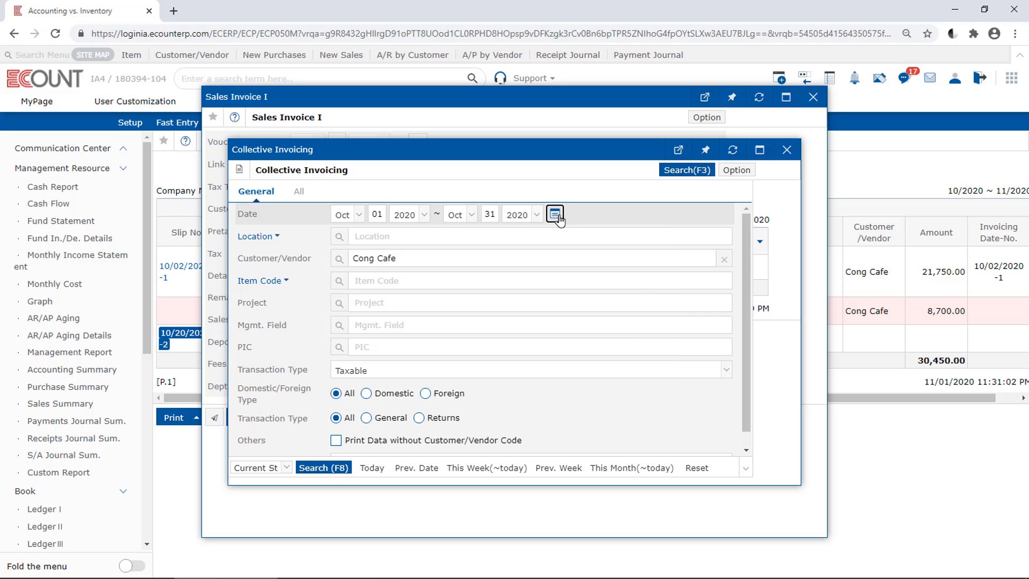
left_click(314, 467)
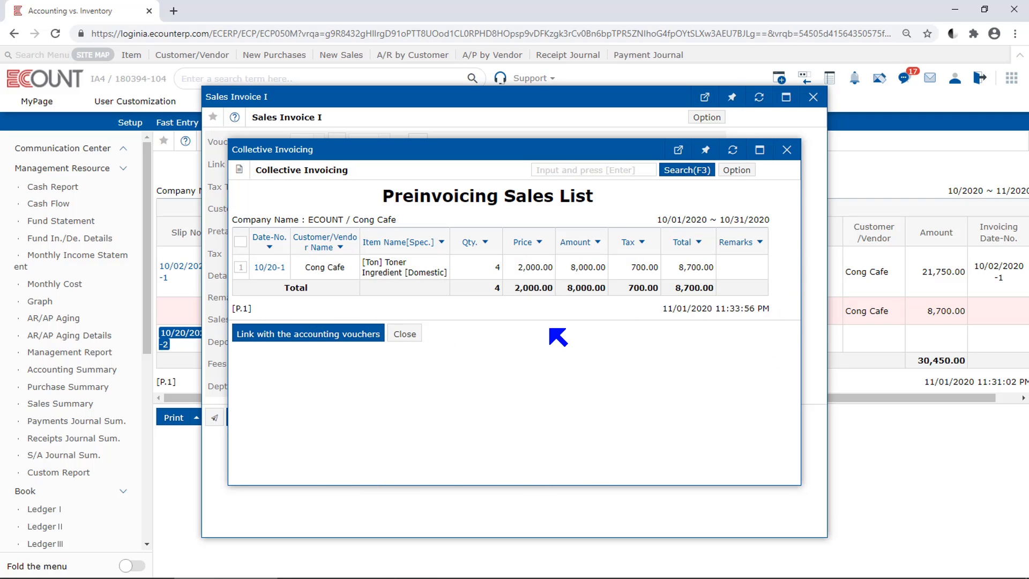
Step: Link the 10/20-1 Toner Ingredient sale with the accounting voucher and close the sales invoice
left_click(241, 267)
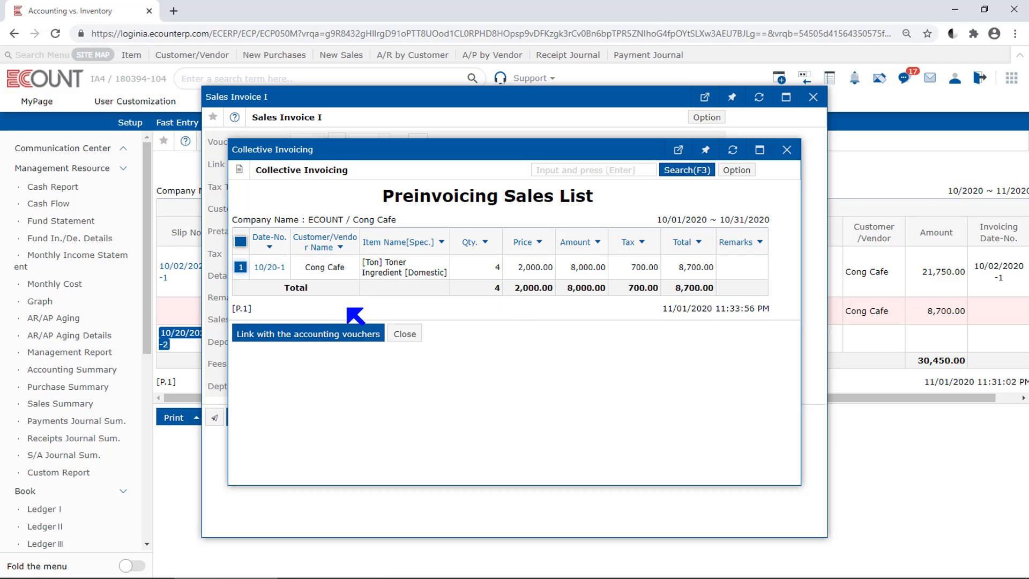
left_click(357, 338)
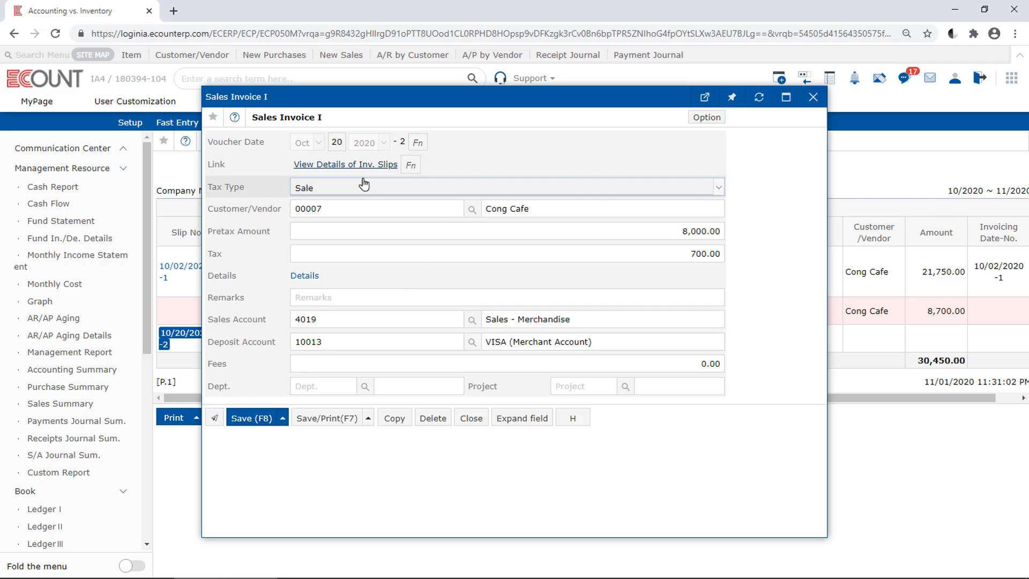
left_click(813, 97)
Step: Rerun the Accounting vs. Inventory report with the same search conditions
left_click(609, 141)
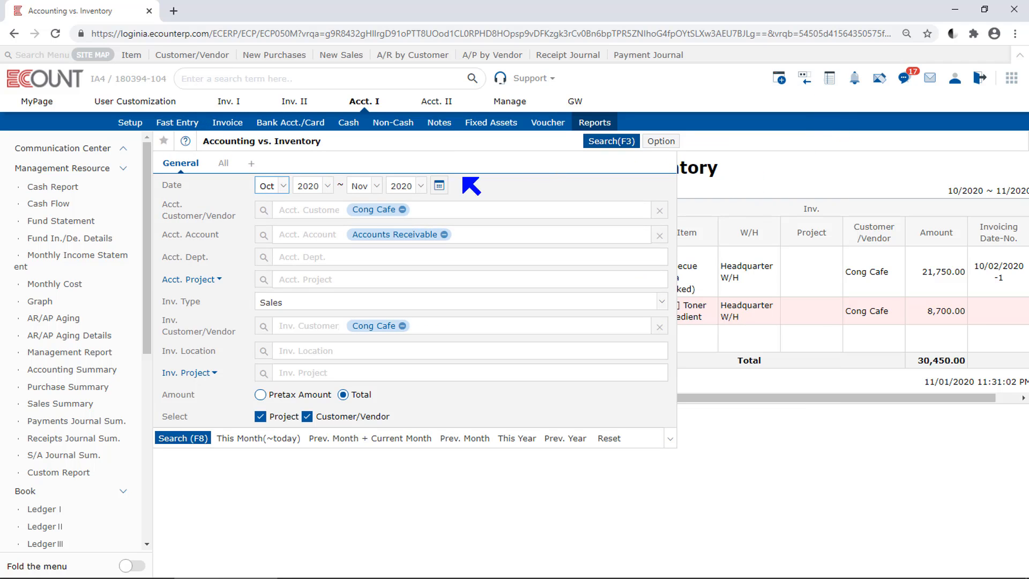
left_click(183, 439)
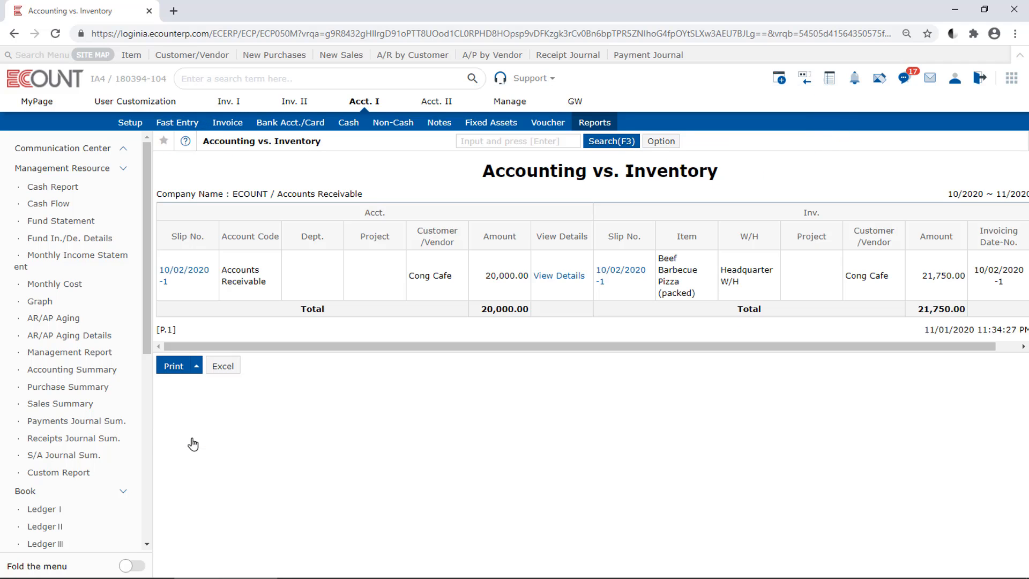